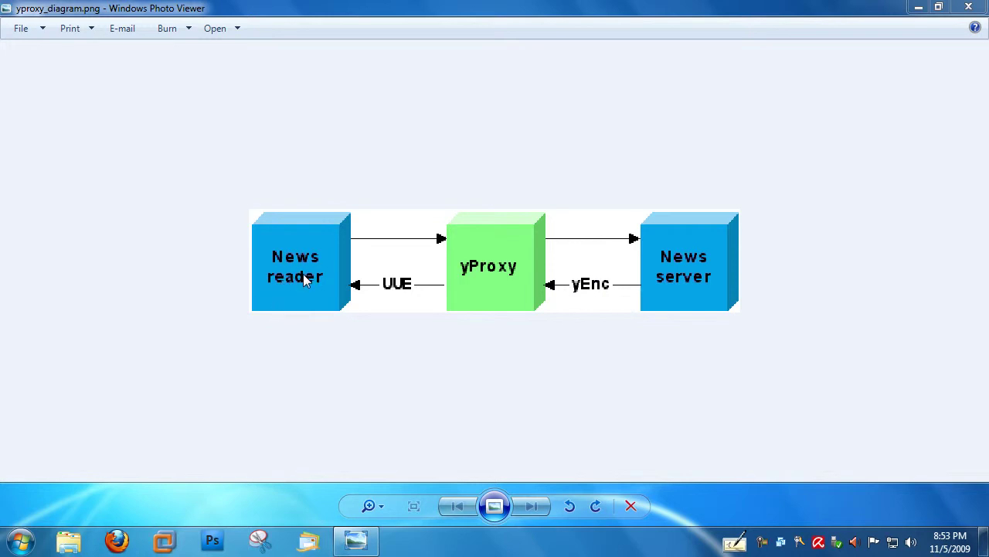
# Close yproxy_diagram.png in Windows Photo Viewer to reveal the desktop.
pyautogui.click(969, 7)
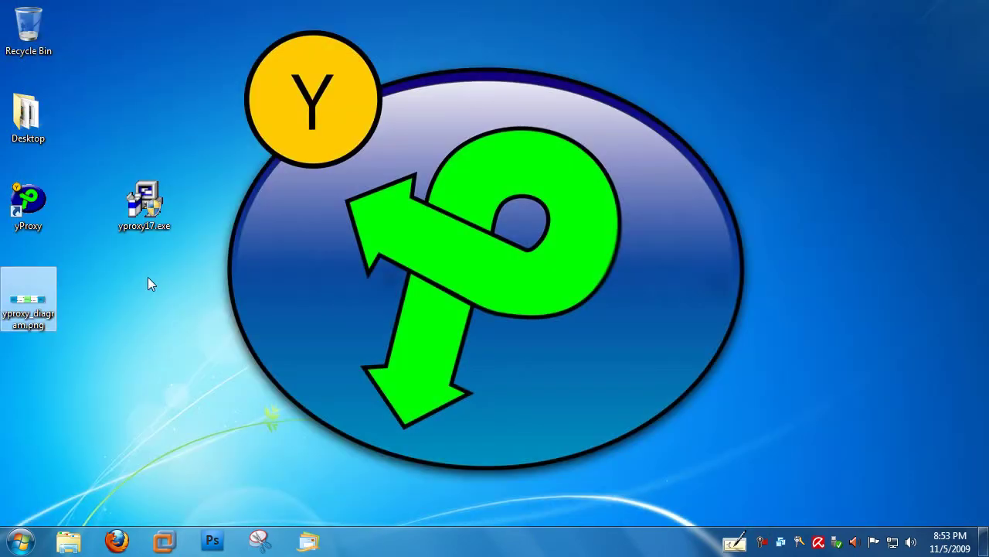
# Launch yProxy from the desktop shortcut and enter the registrant's first name, last name and registration key.
pyautogui.click(147, 283)
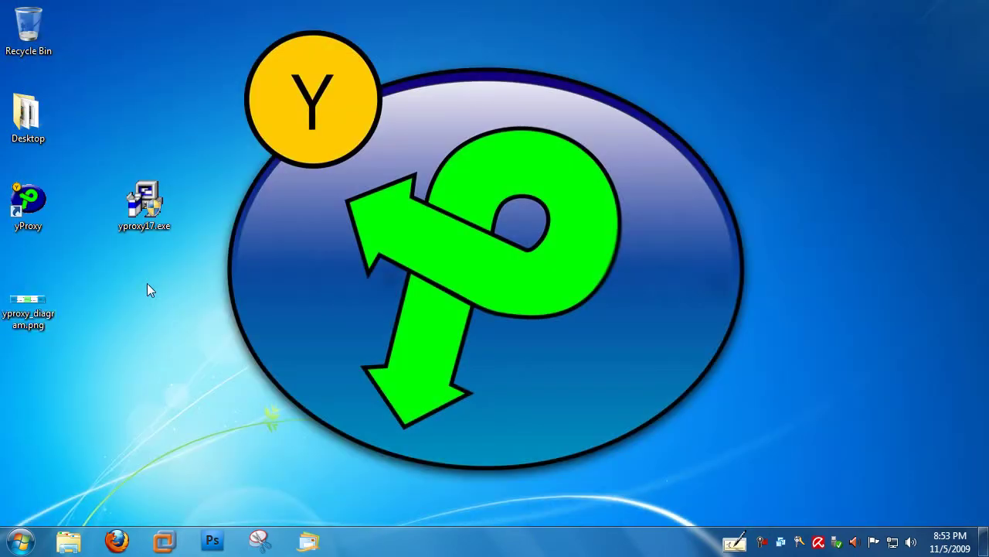
pyautogui.doubleClick(29, 203)
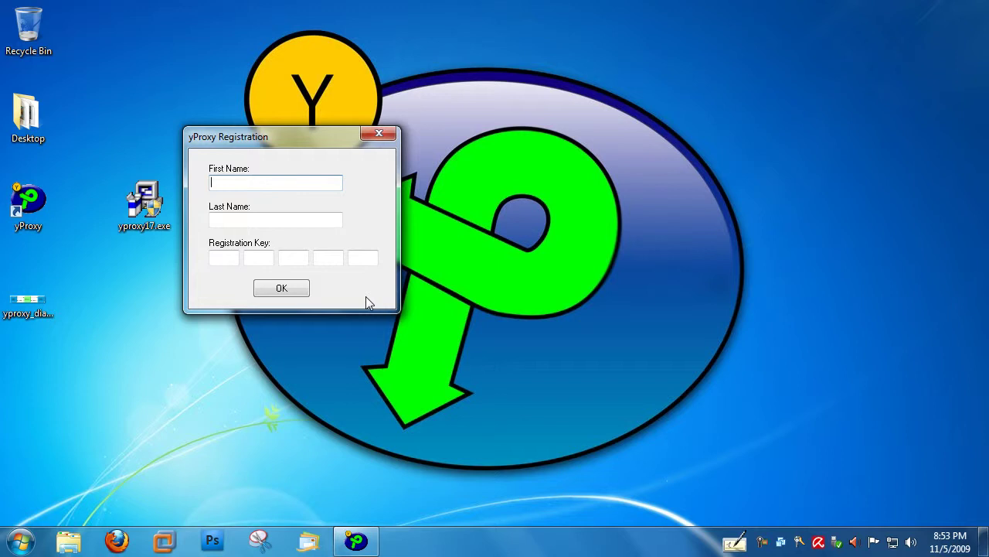
pyautogui.press('Tab')
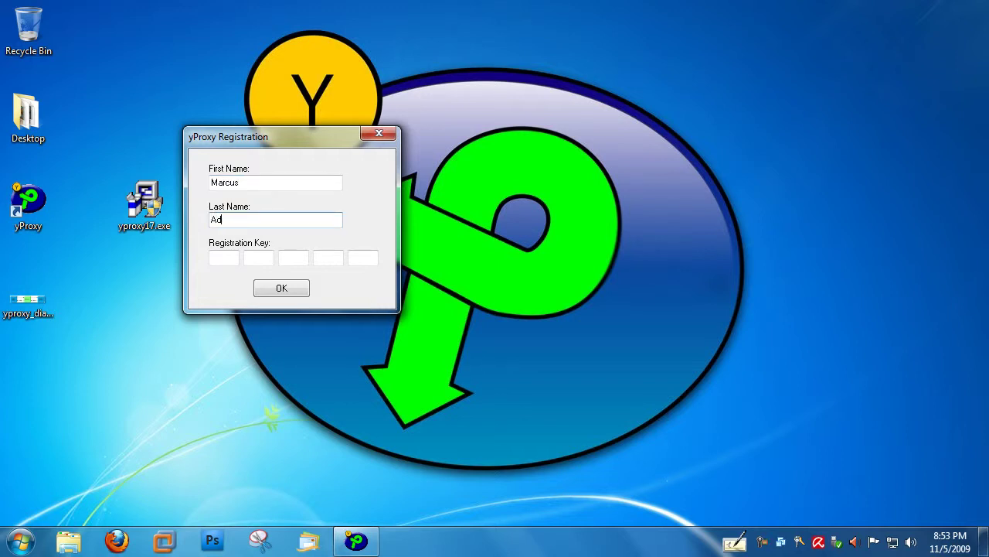
pyautogui.press('Tab')
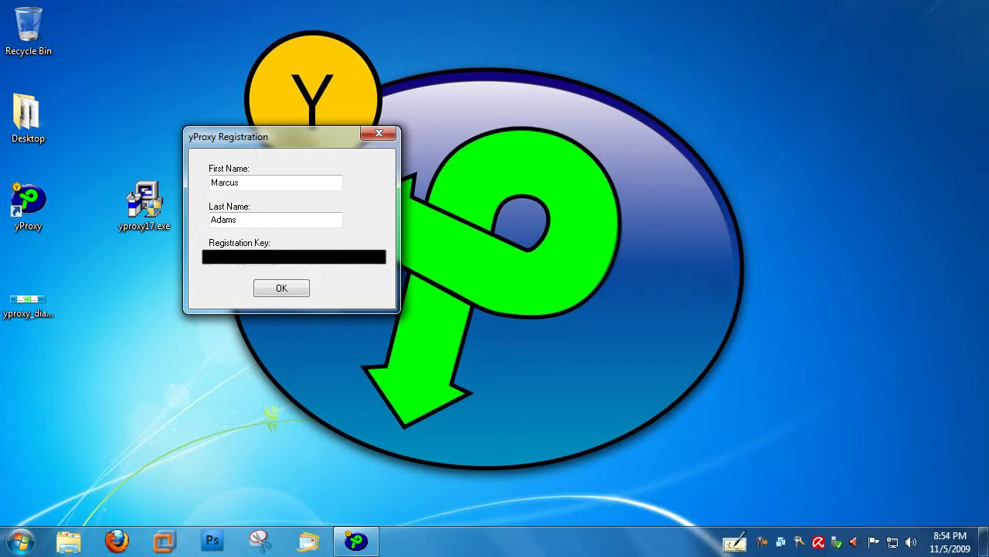
pyautogui.press('Tab')
pyautogui.press('Tab')
pyautogui.press('Tab')
# Submit the registration and reopen yProxy Pro to its server and proxy settings window.
pyautogui.click(288, 286)
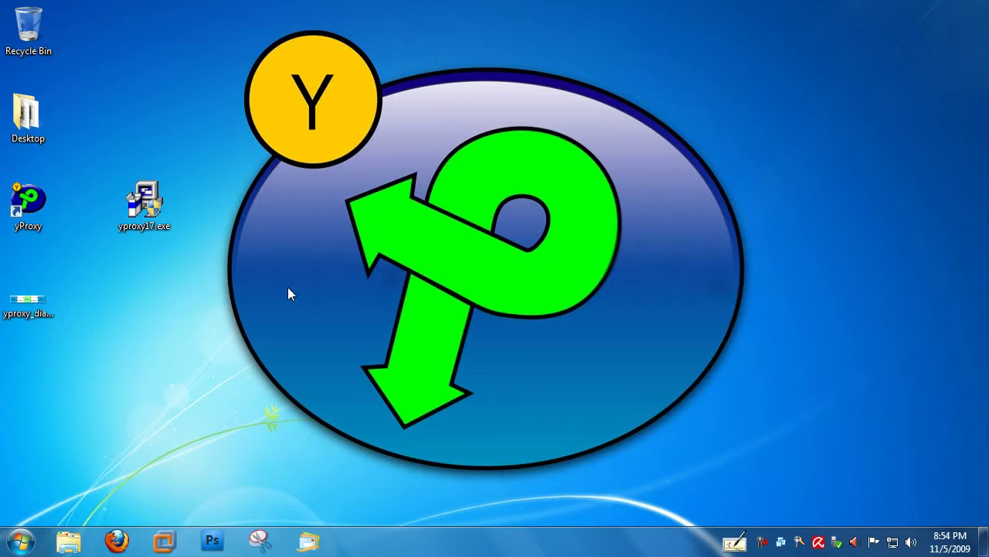
pyautogui.doubleClick(24, 207)
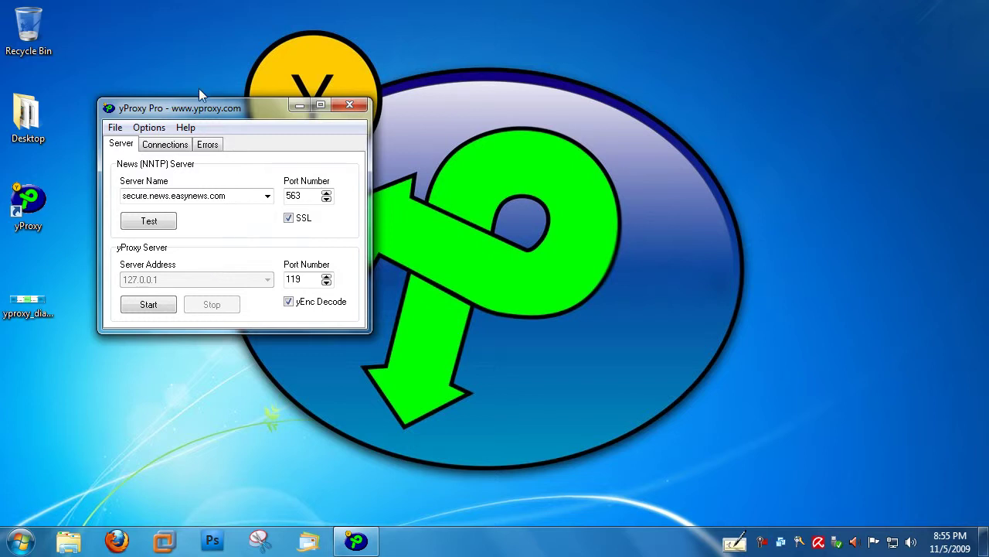
pyautogui.moveTo(200, 109)
pyautogui.mouseDown()
pyautogui.moveTo(178, 111)
pyautogui.moveTo(193, 115)
pyautogui.mouseUp()
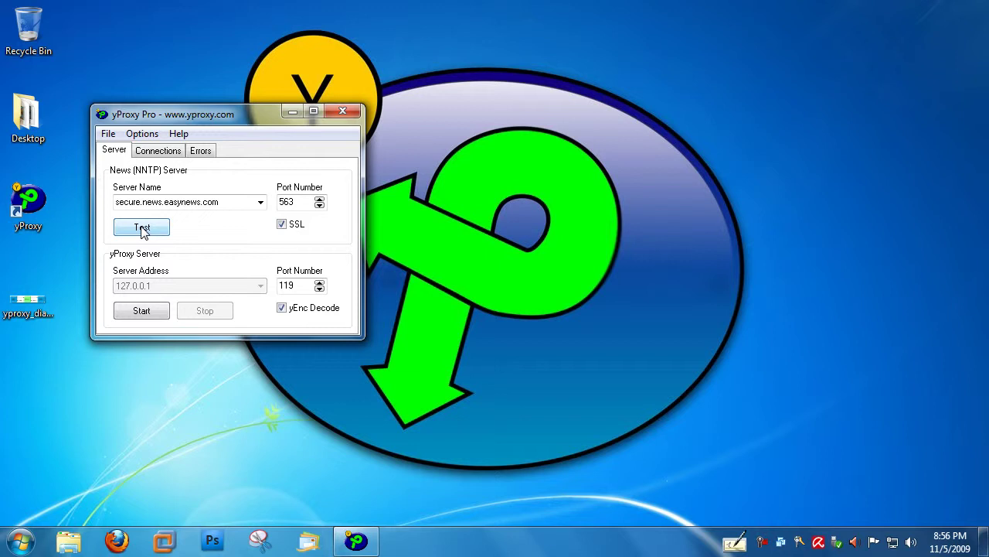
# Test the connection to secure.news.easynews.com and dismiss the Test Succeeded message.
pyautogui.click(141, 227)
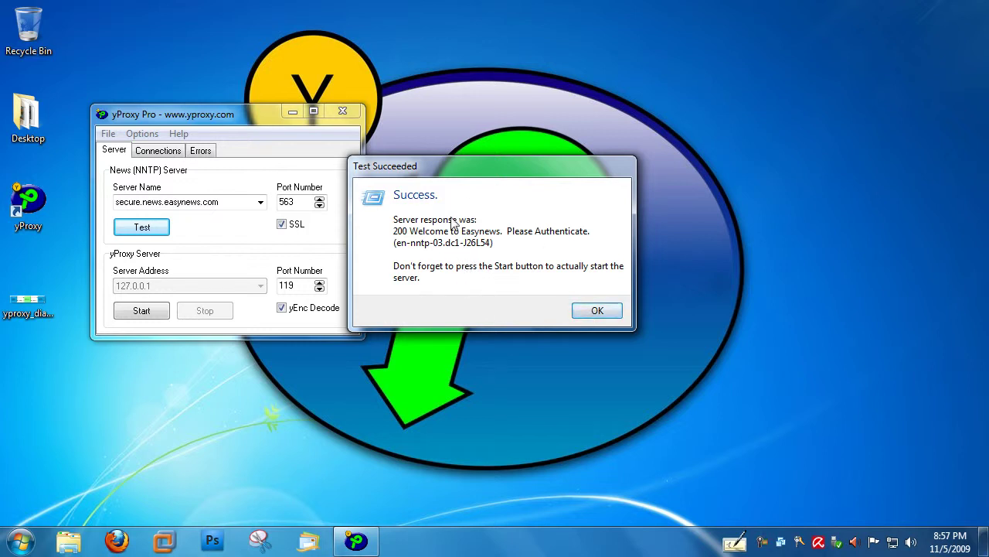
pyautogui.click(597, 311)
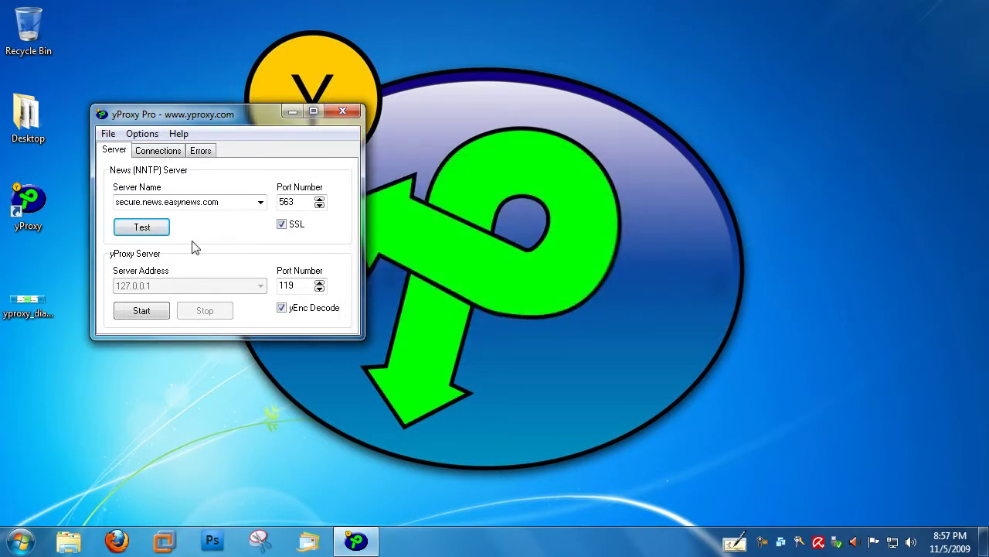
# Start the proxy on 127.0.0.1:119, minimize yProxy to the tray, and reopen it from the tray icon.
pyautogui.click(140, 313)
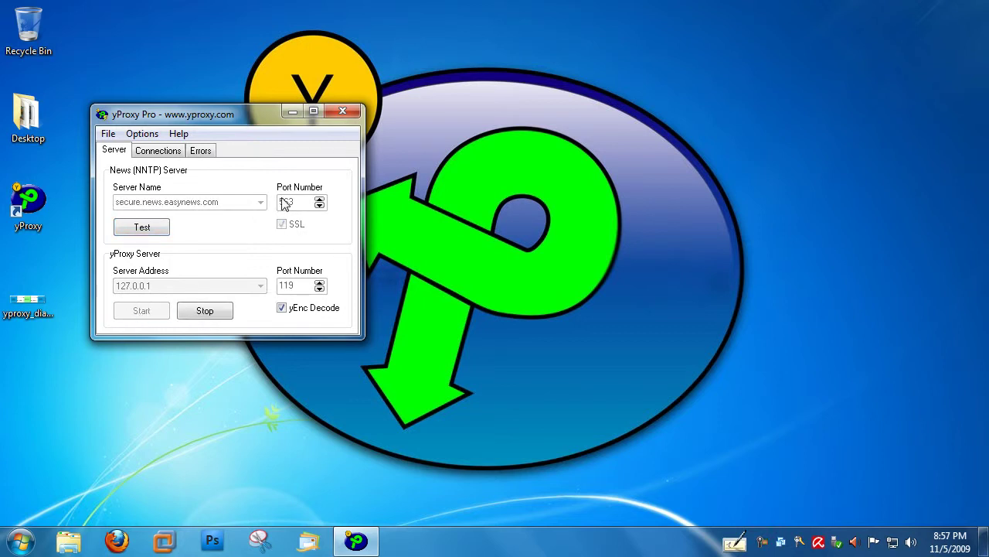
pyautogui.click(291, 112)
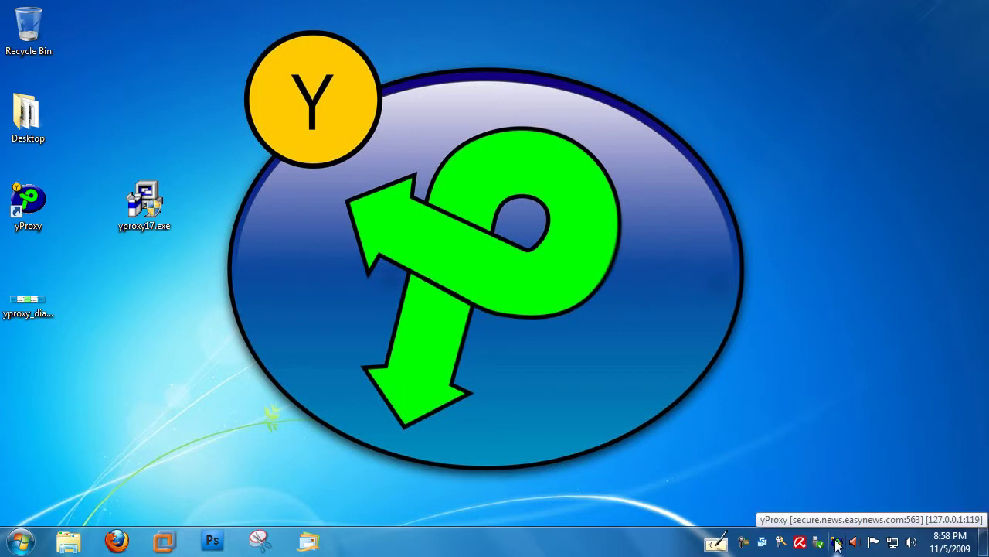
pyautogui.rightClick(836, 544)
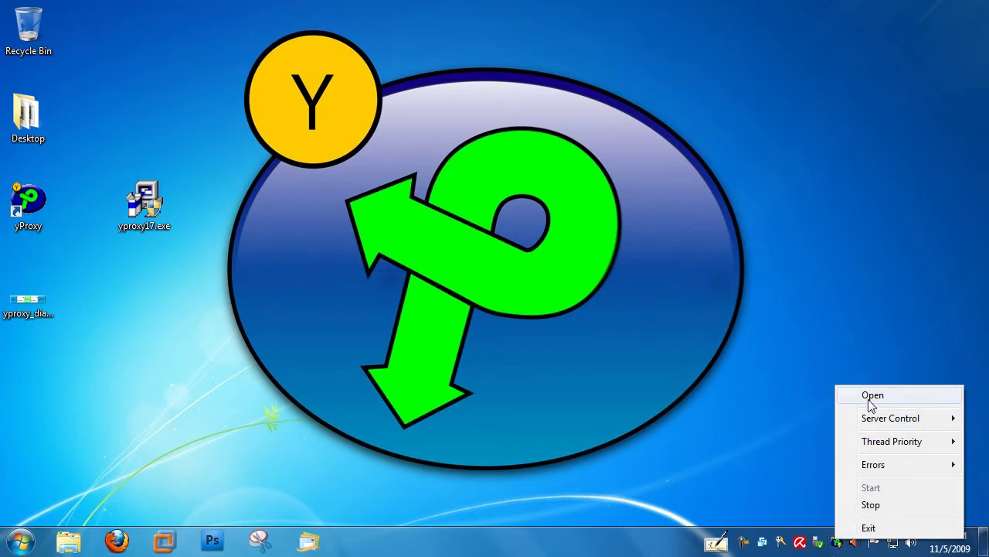
pyautogui.click(871, 398)
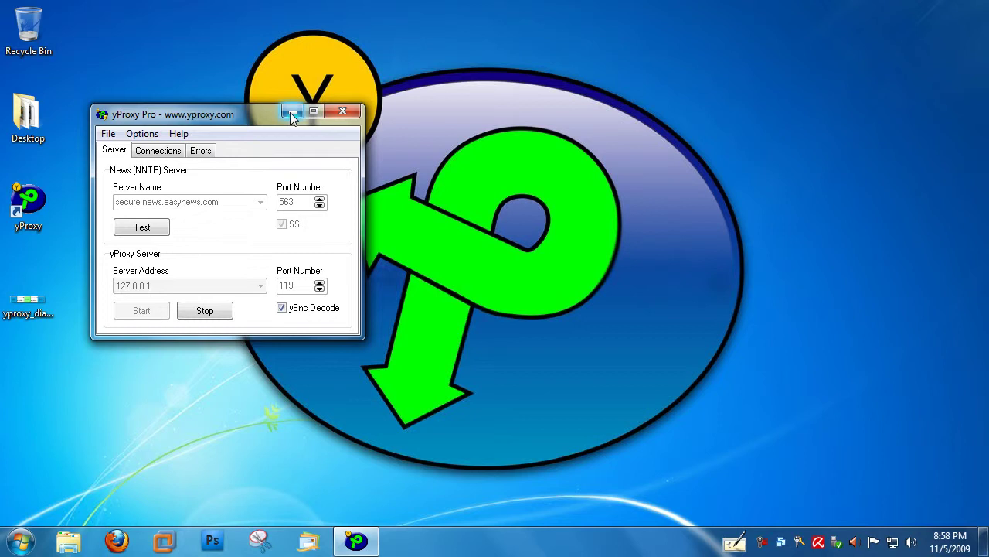
# Review the Auto Settings options and close them without changes.
pyautogui.click(142, 134)
pyautogui.moveTo(184, 269)
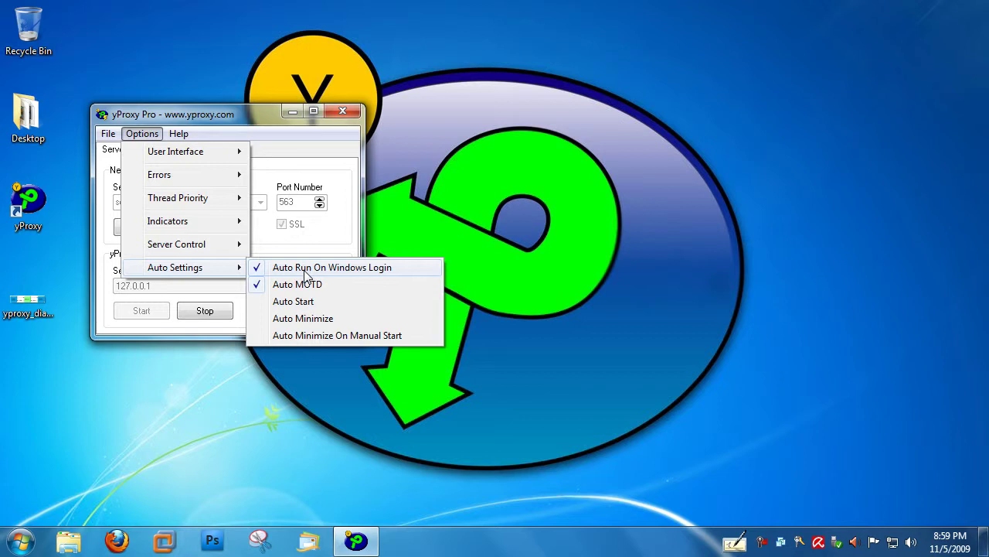
pyautogui.click(251, 126)
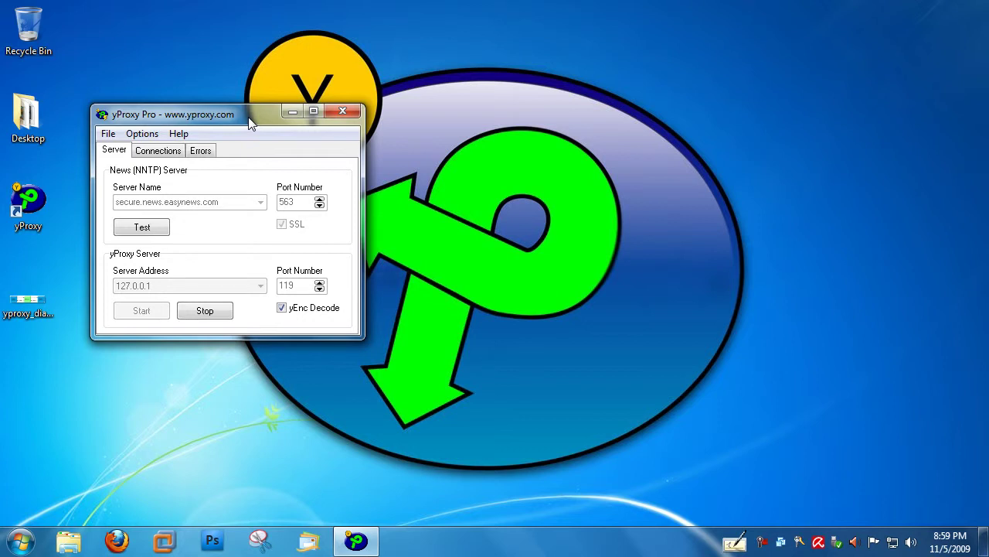
# Enable automatic server start and automatic minimizing in yProxy's Auto Settings.
pyautogui.click(141, 136)
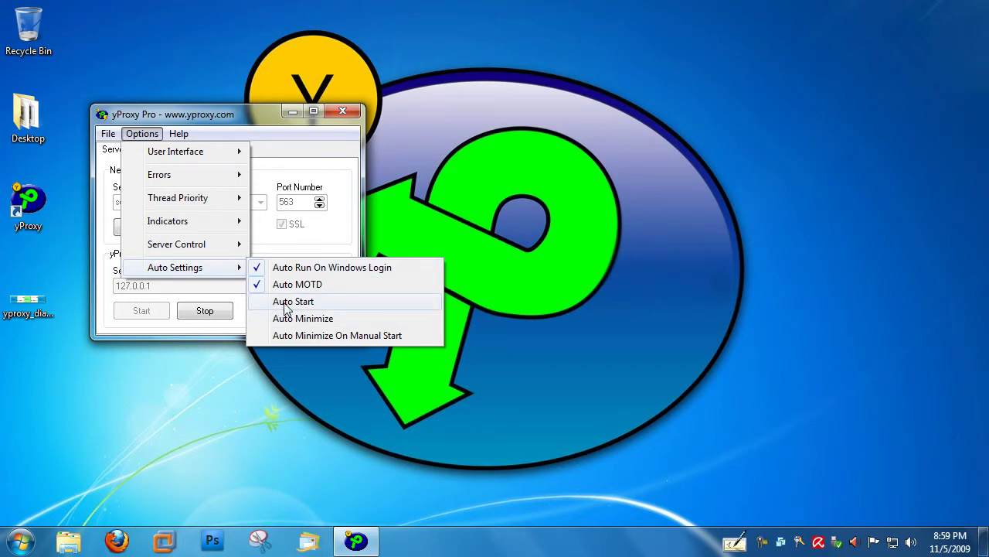
pyautogui.click(293, 301)
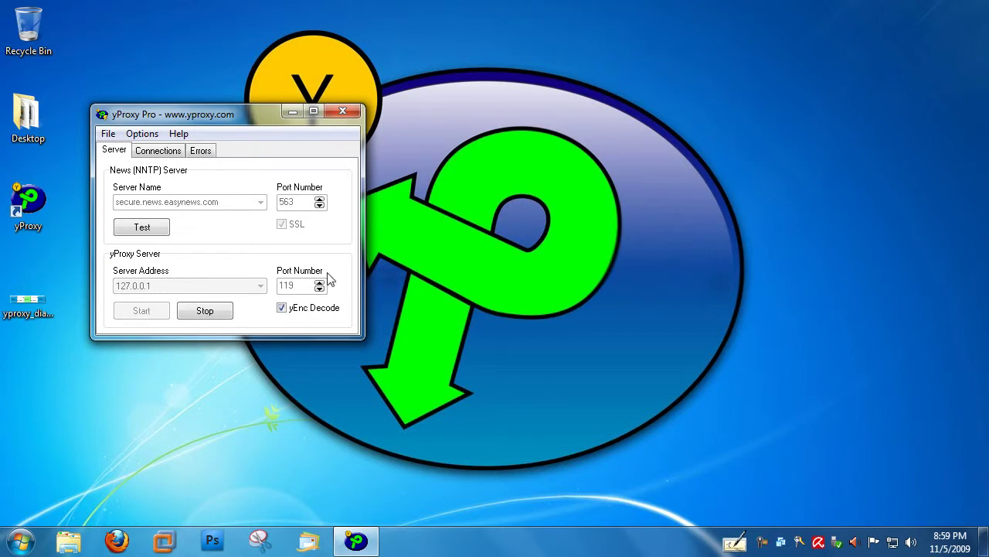
pyautogui.click(139, 135)
pyautogui.moveTo(177, 270)
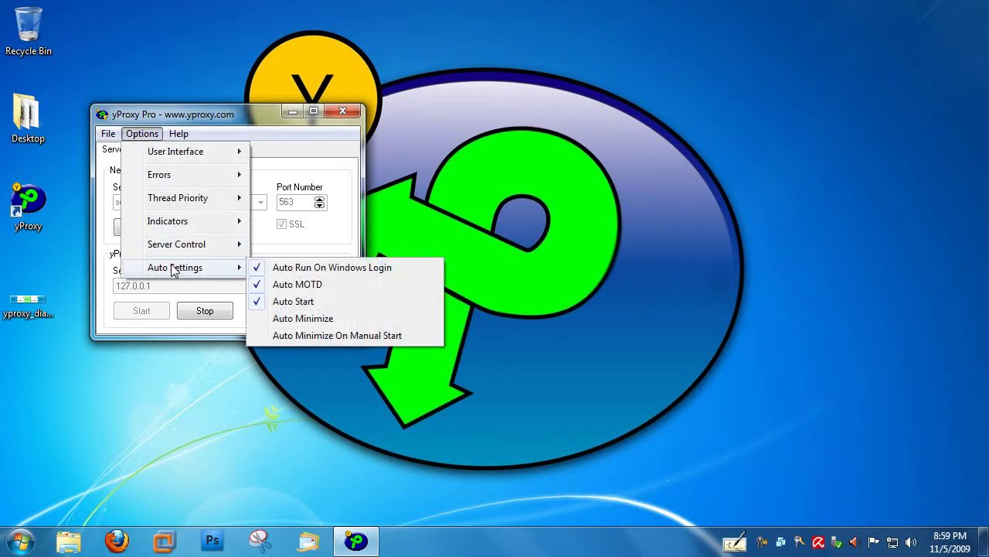
pyautogui.click(302, 319)
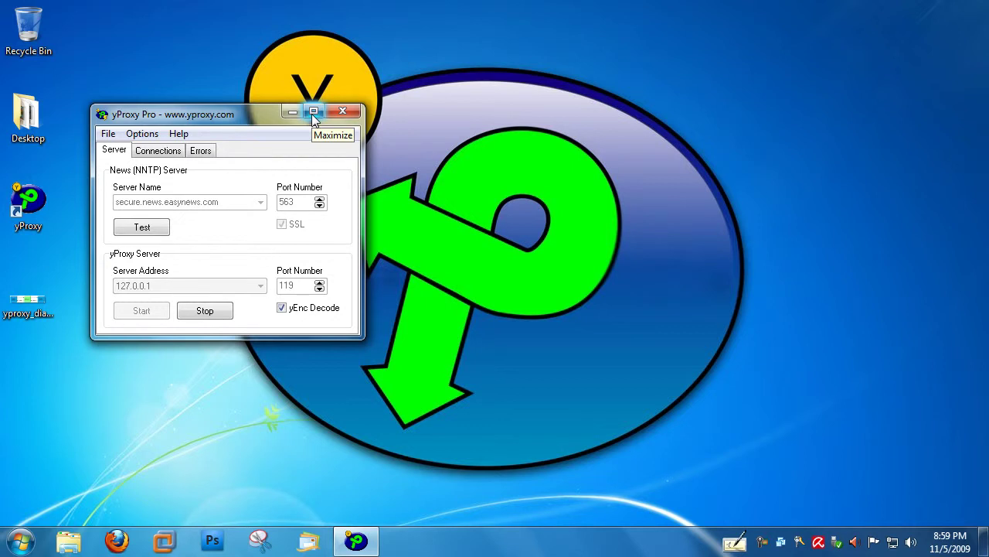
# Recheck the options, hide yProxy to the tray, and launch Windows Live Mail.
pyautogui.click(142, 134)
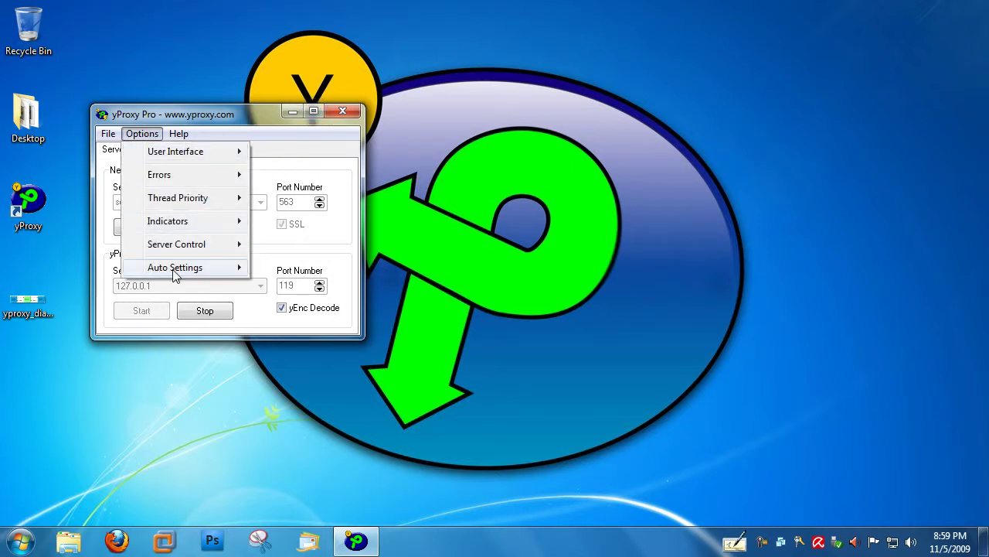
pyautogui.moveTo(186, 275)
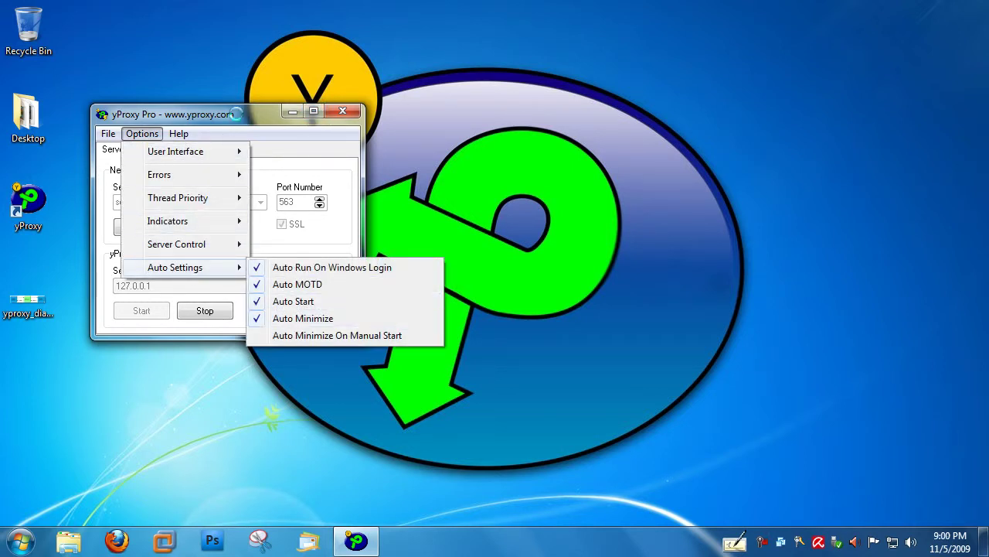
pyautogui.click(244, 126)
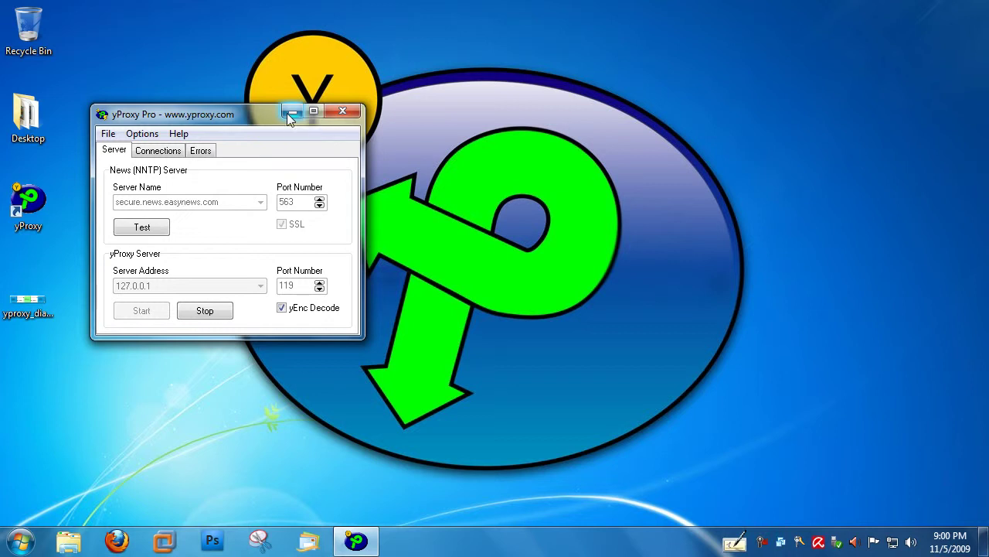
pyautogui.click(287, 112)
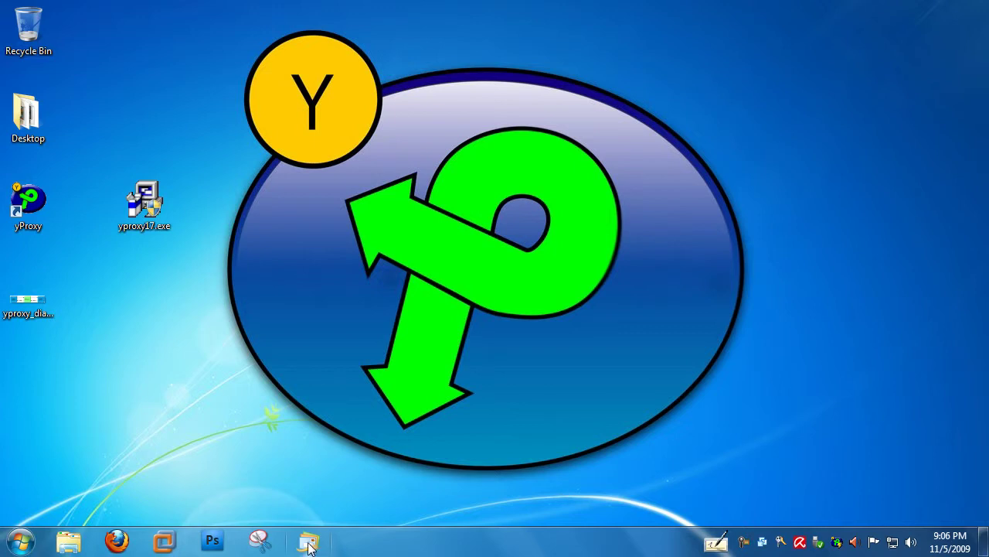
pyautogui.click(309, 544)
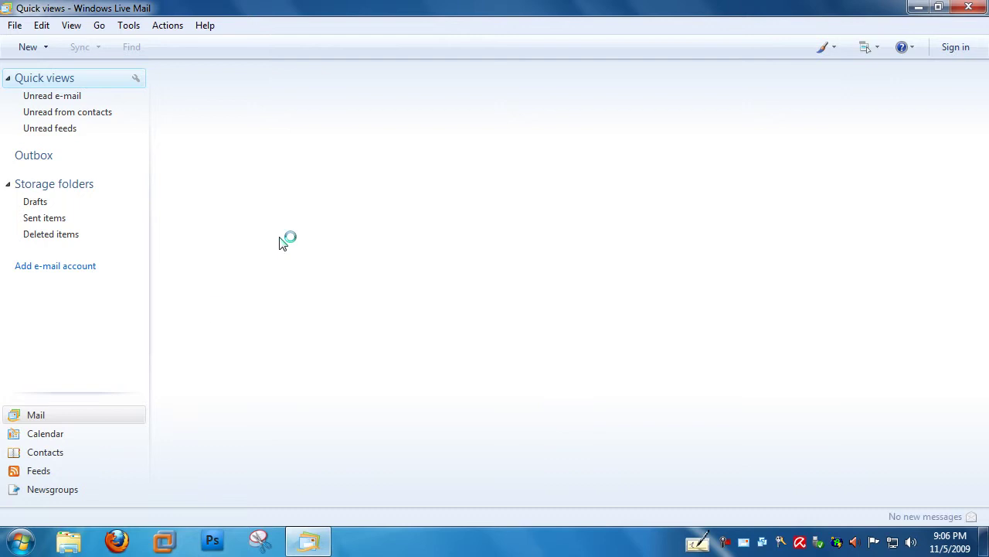
# Open the [25 of 26] post in alt.binaries.clipart and inspect its raw yEnc body text.
pyautogui.click(54, 490)
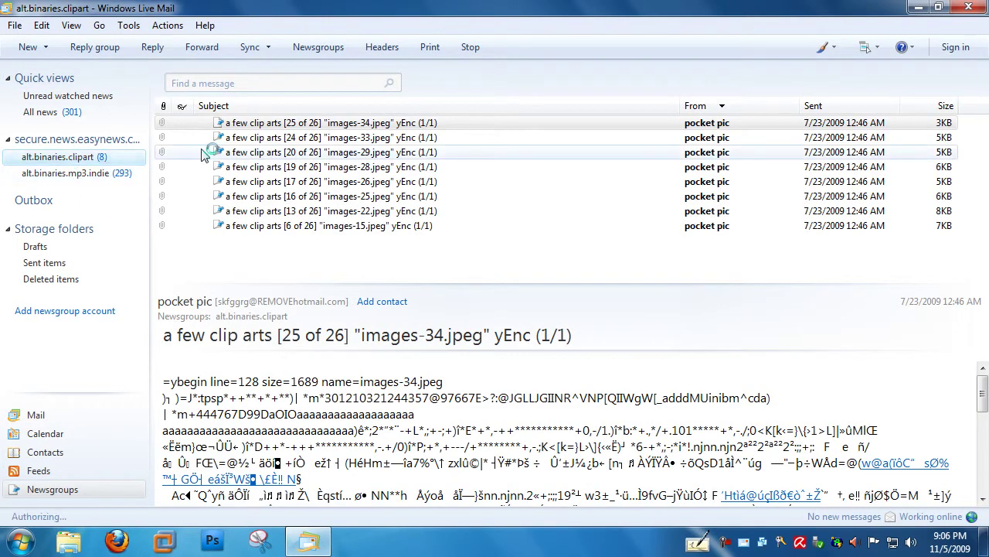
pyautogui.click(261, 124)
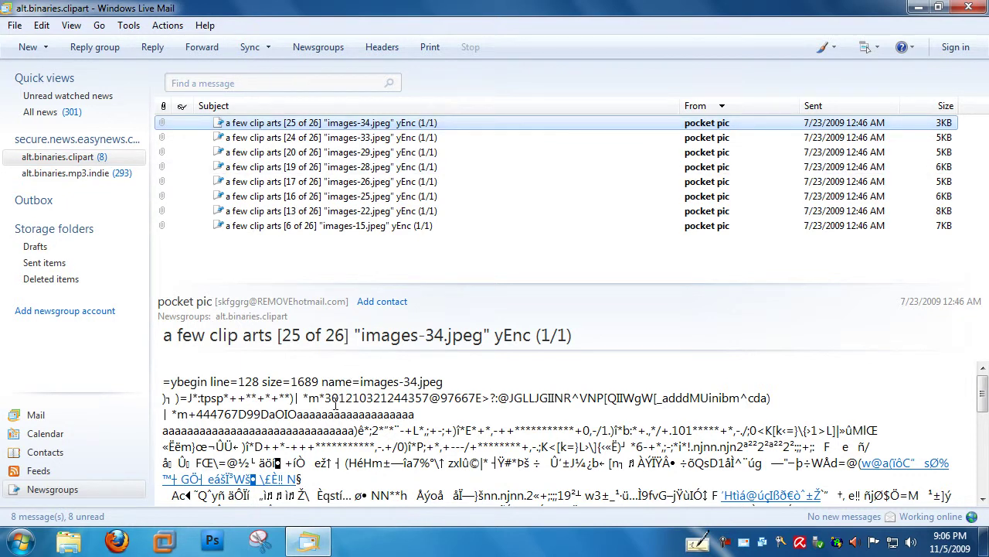
pyautogui.moveTo(171, 381); pyautogui.dragTo(524, 483)
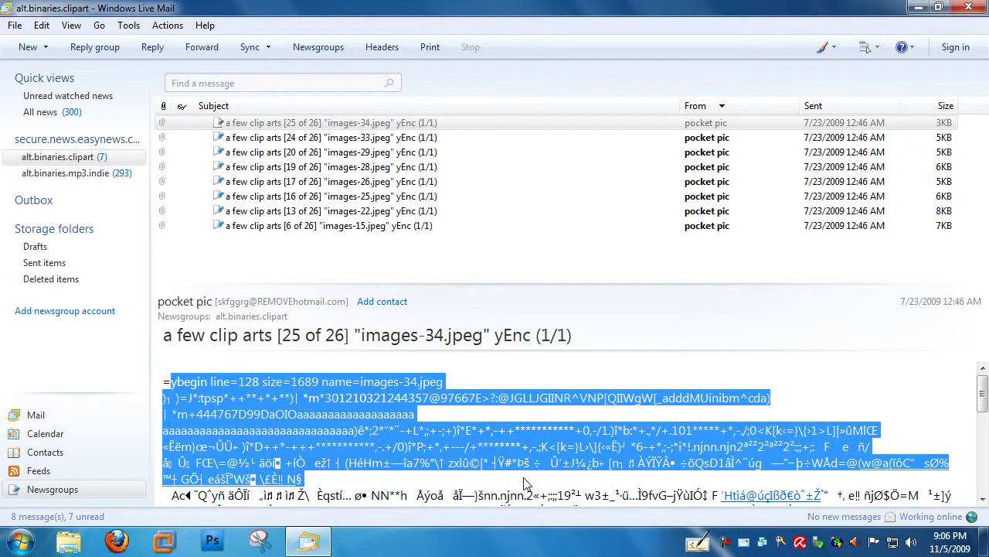
pyautogui.click(512, 464)
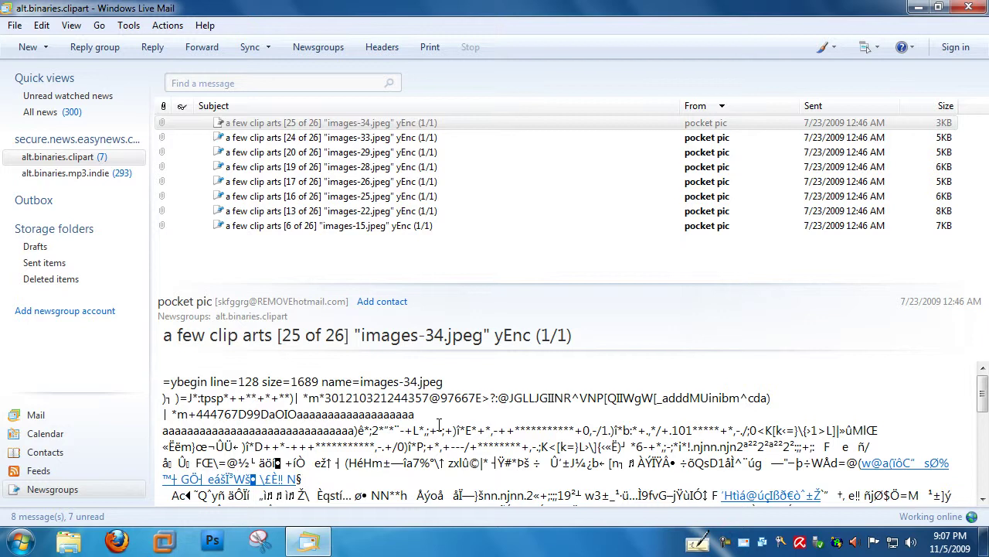
# Preview the [24], [20], [19], [17], [16], [13] and [6 of 26] posts, then return to [25 of 26].
pyautogui.click(321, 143)
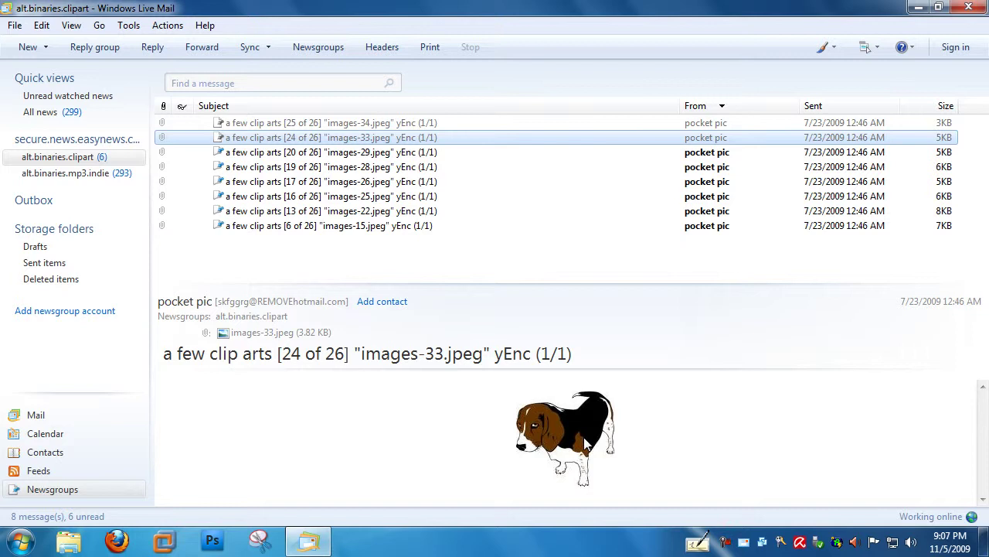
pyautogui.click(388, 152)
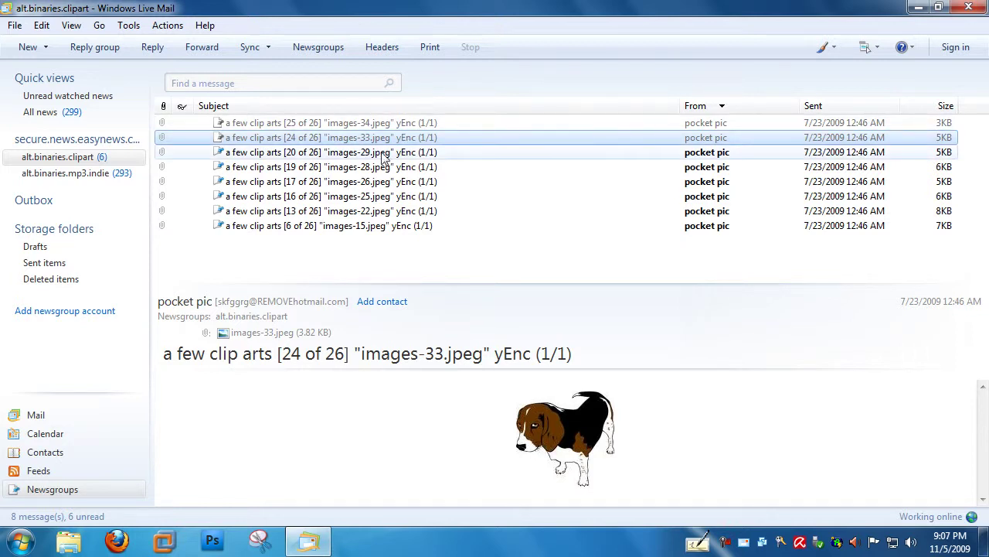
pyautogui.click(388, 167)
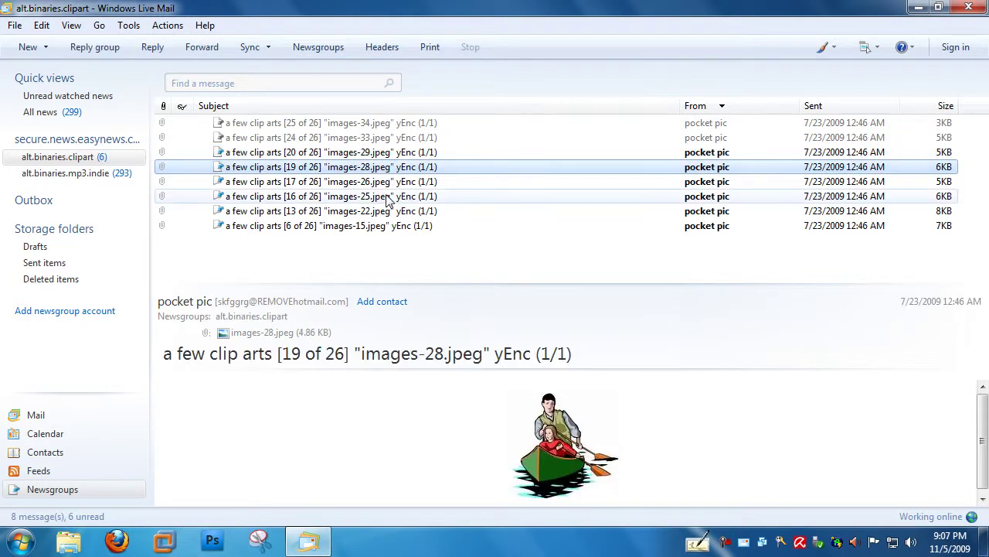
pyautogui.click(388, 183)
pyautogui.click(388, 197)
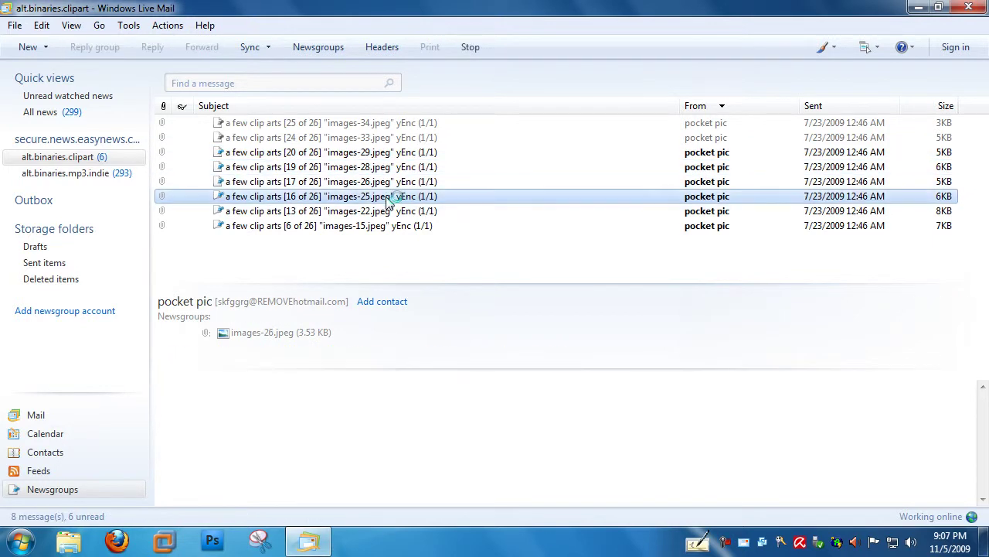
pyautogui.click(388, 211)
pyautogui.click(387, 230)
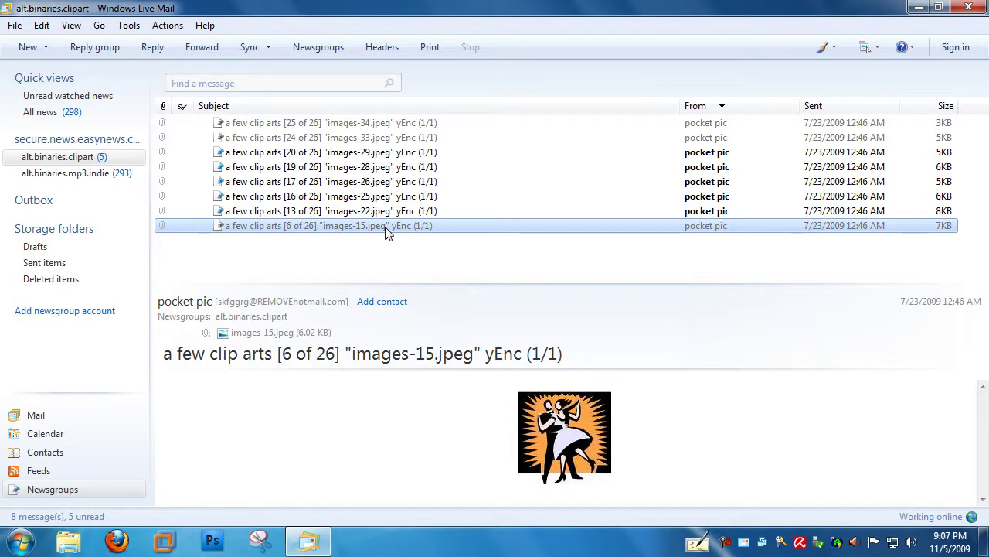
pyautogui.click(349, 126)
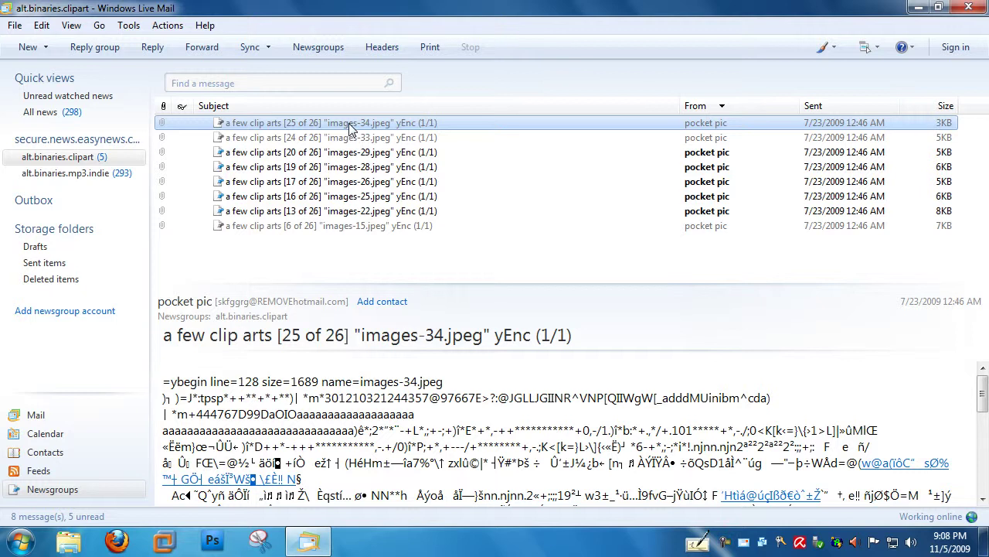
# Remove all downloaded message bodies for alt.binaries.clipart from its Properties Local File tab.
pyautogui.rightClick(79, 162)
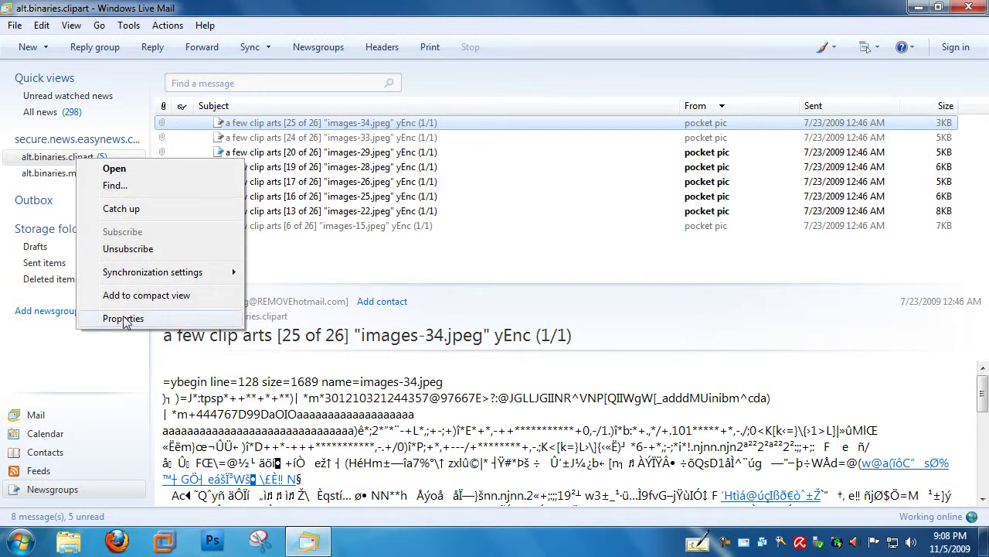
pyautogui.click(124, 320)
pyautogui.click(130, 43)
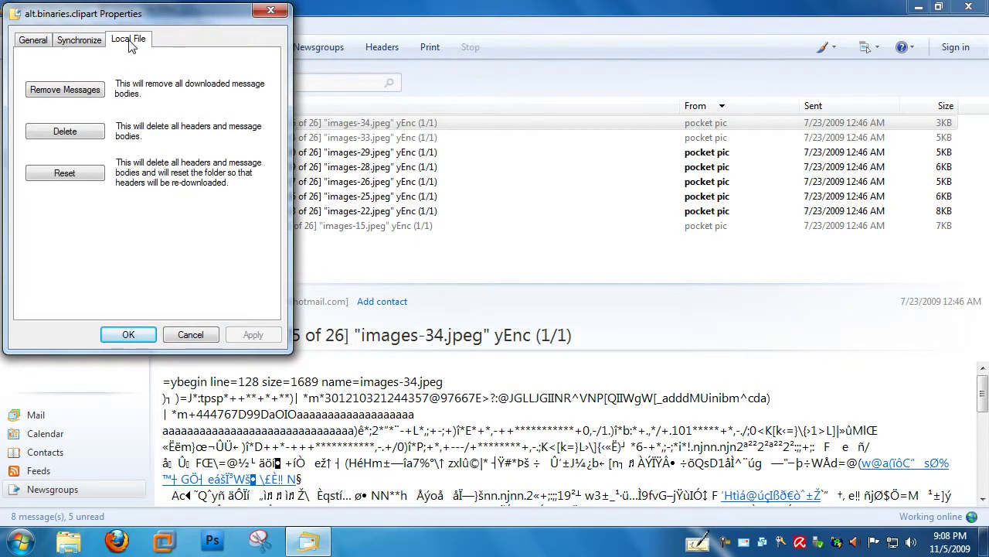
pyautogui.click(75, 90)
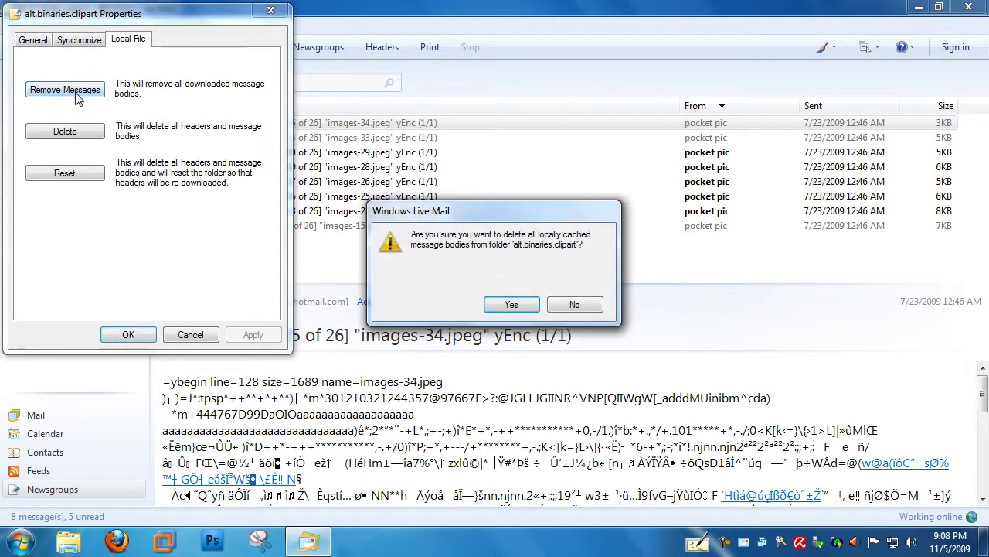
pyautogui.click(500, 307)
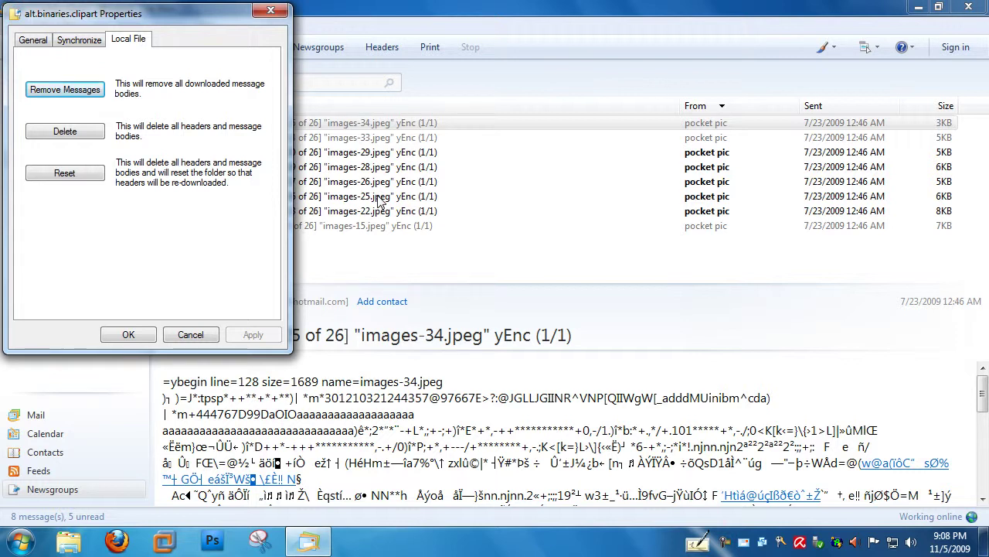
pyautogui.click(128, 338)
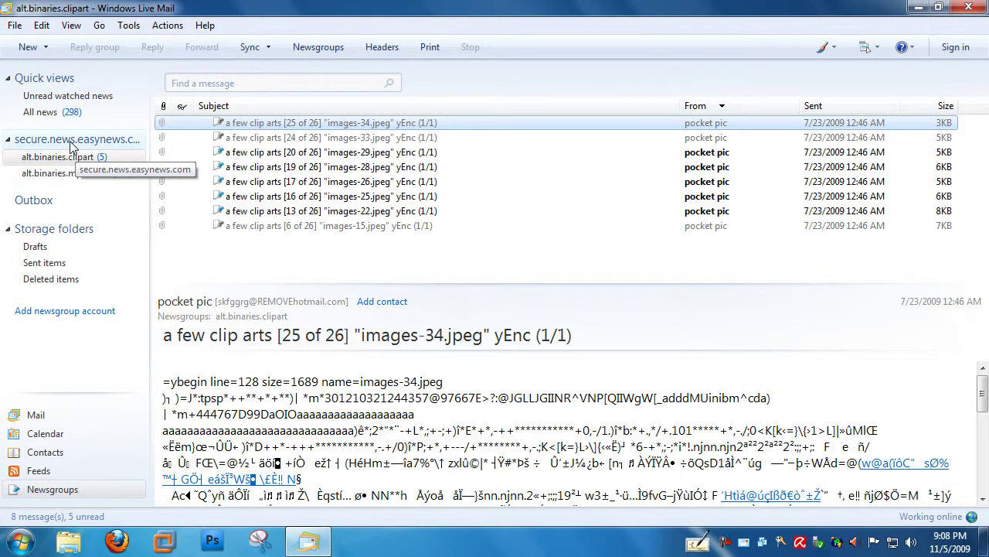
# Select the easynews account and alt.binaries.clipart, then reopen the [25 of 26] post to re-download it.
pyautogui.click(72, 146)
pyautogui.click(73, 159)
pyautogui.click(269, 129)
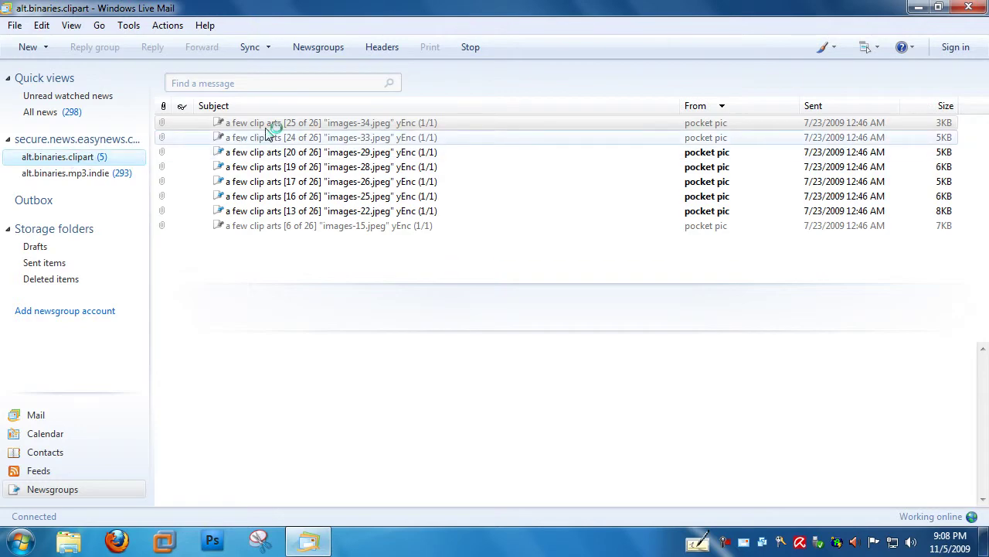